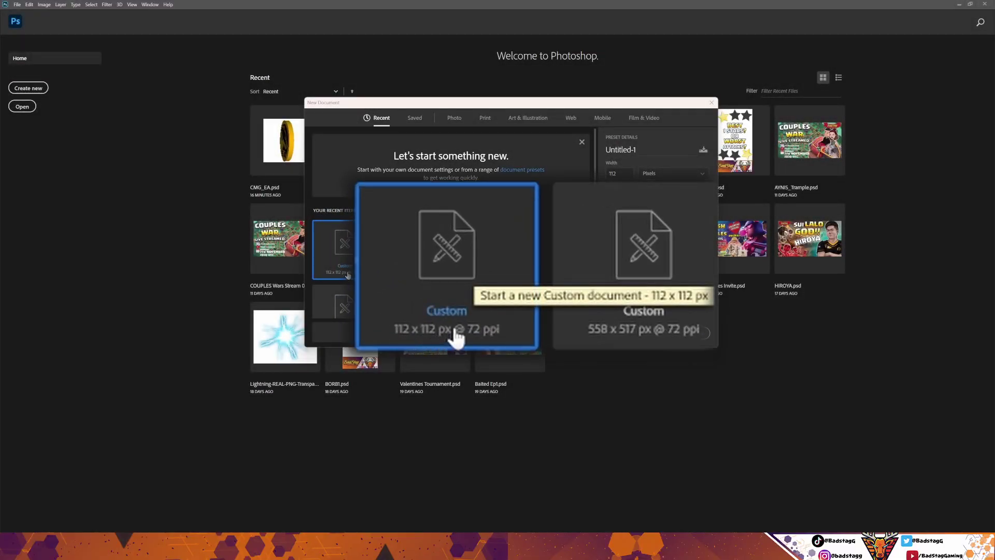
Create the 112x112 px custom-preset document with Background Contents set to Transparent
click(643, 270)
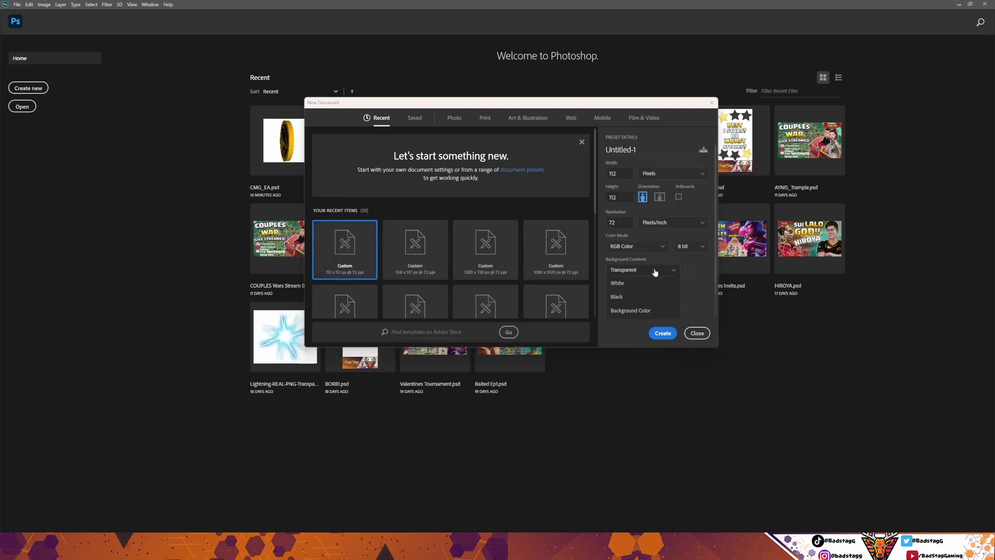
click(636, 300)
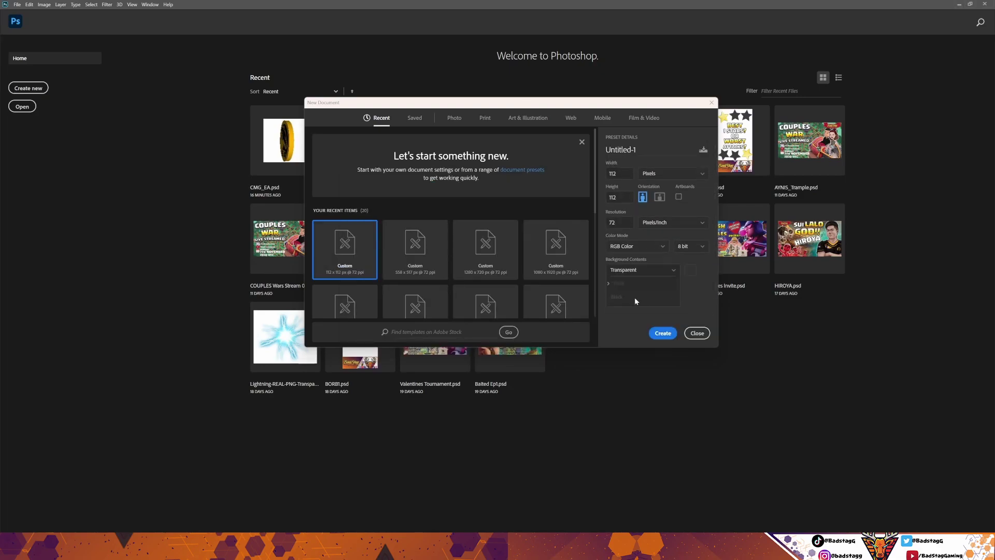
click(663, 333)
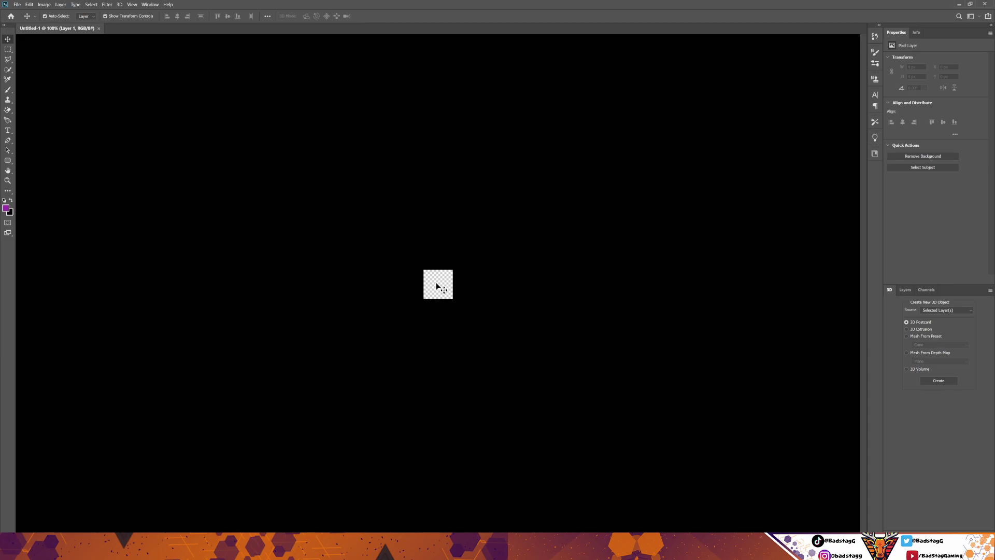
Zoom in on the empty canvas and show the Layers panel listing Layer 1
scroll(438, 282, up, 5)
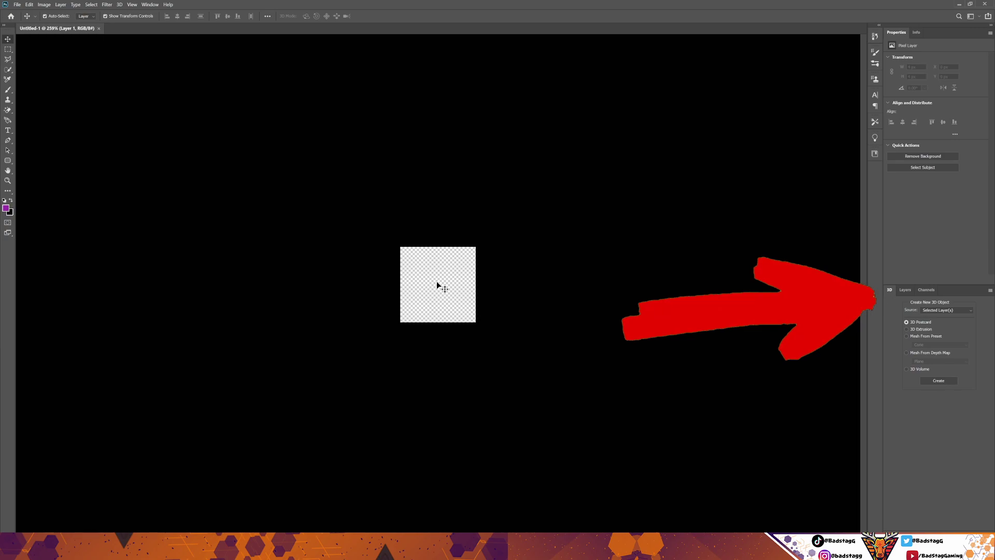
click(907, 290)
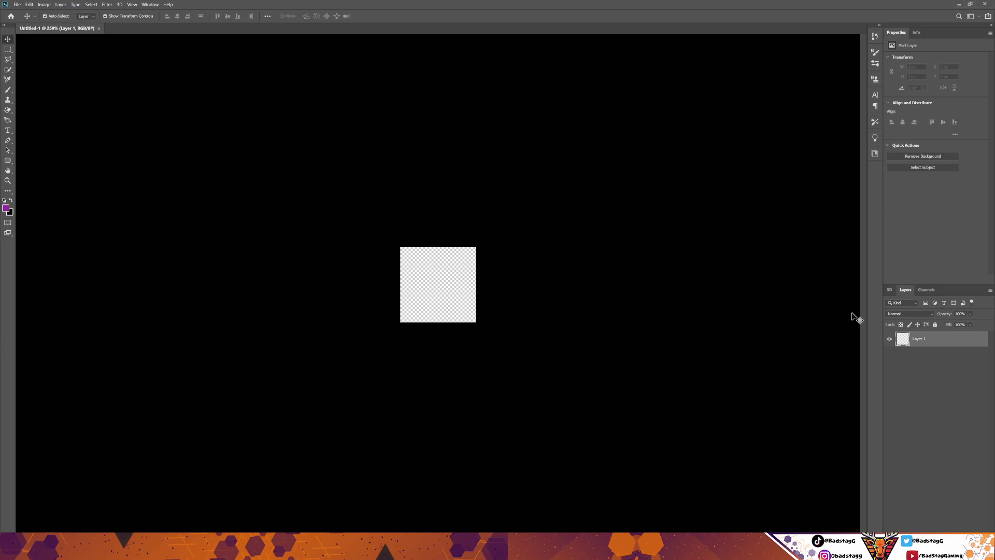
key(alt+Tab)
Drag AO_ESPORTS.png from the Emotes folder onto the canvas and commit the placement
drag(715, 229, 711, 193)
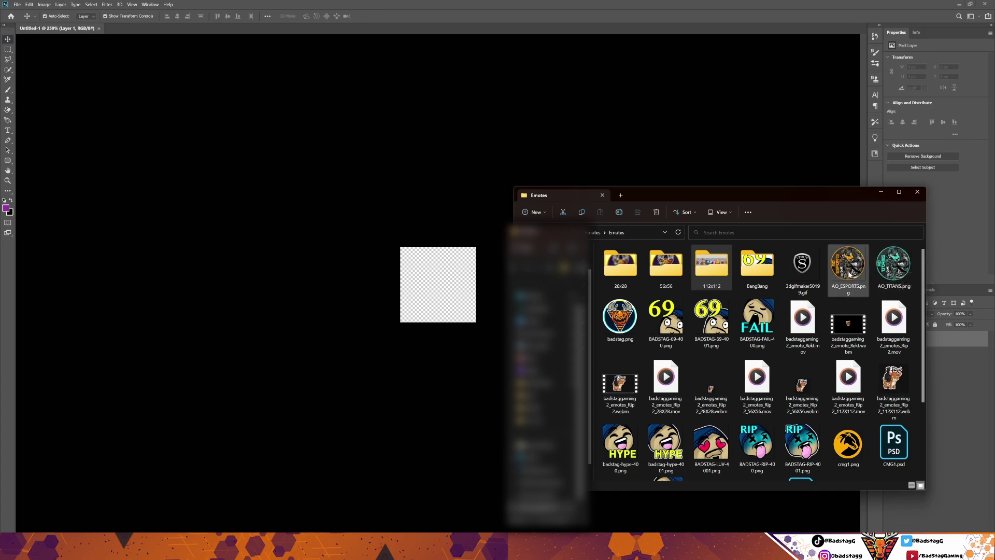
drag(851, 266, 441, 282)
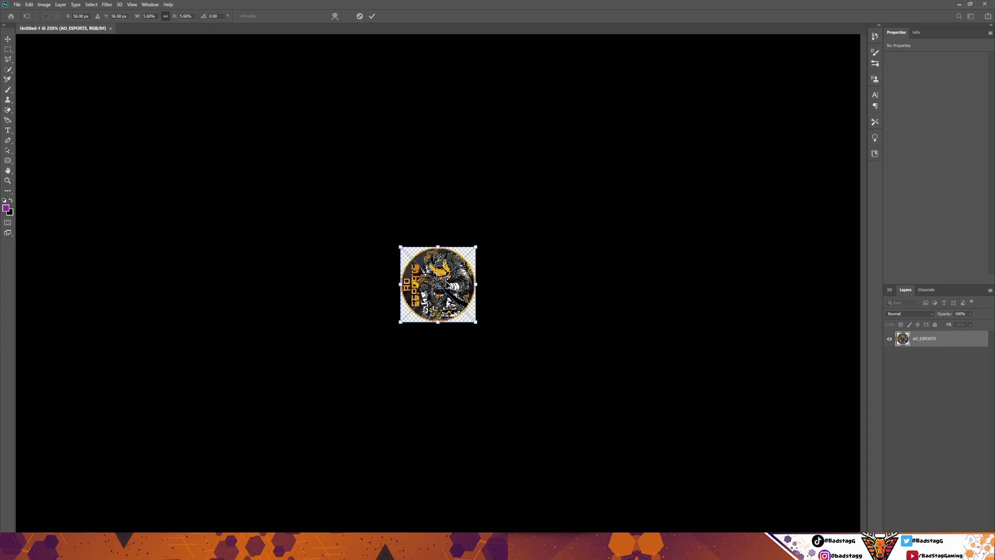
key(Return)
Create a 3D Extrusion from the AO_ESPORTS logo layer in the 3D panel
scroll(441, 282, down, 1)
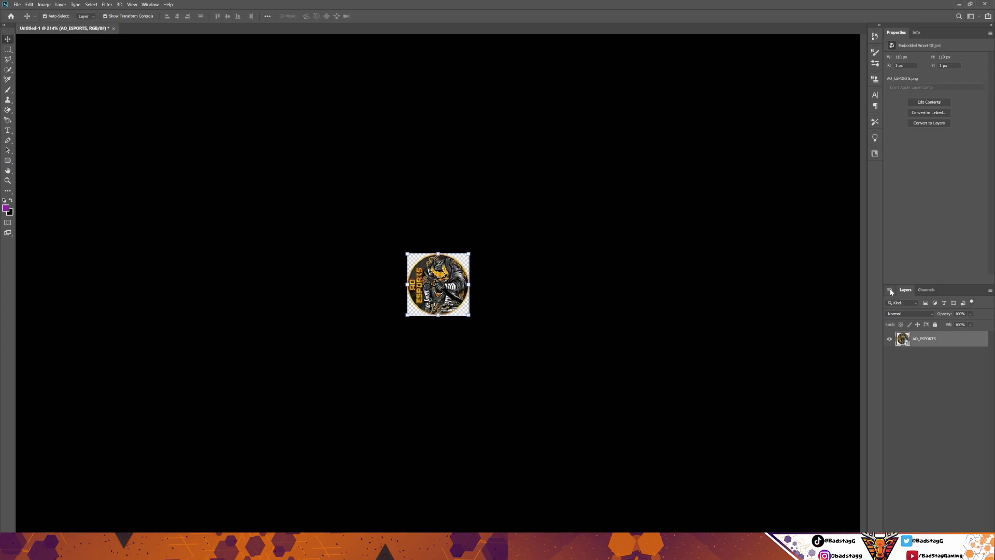
click(890, 290)
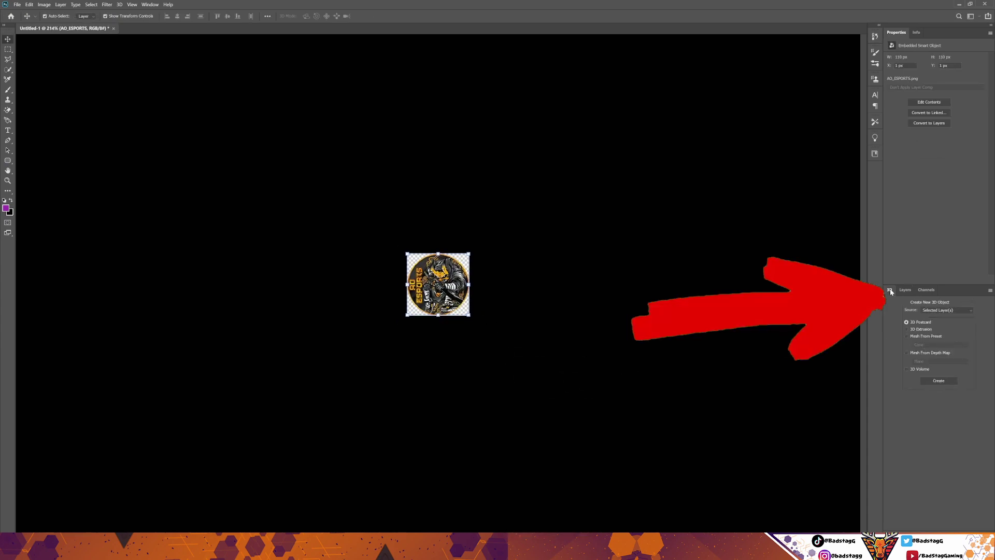
click(906, 329)
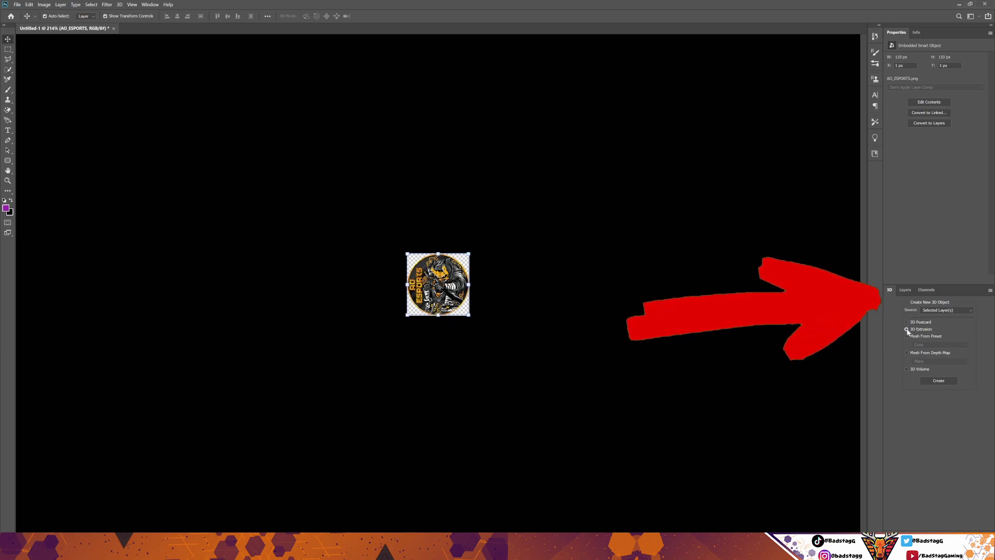
click(938, 381)
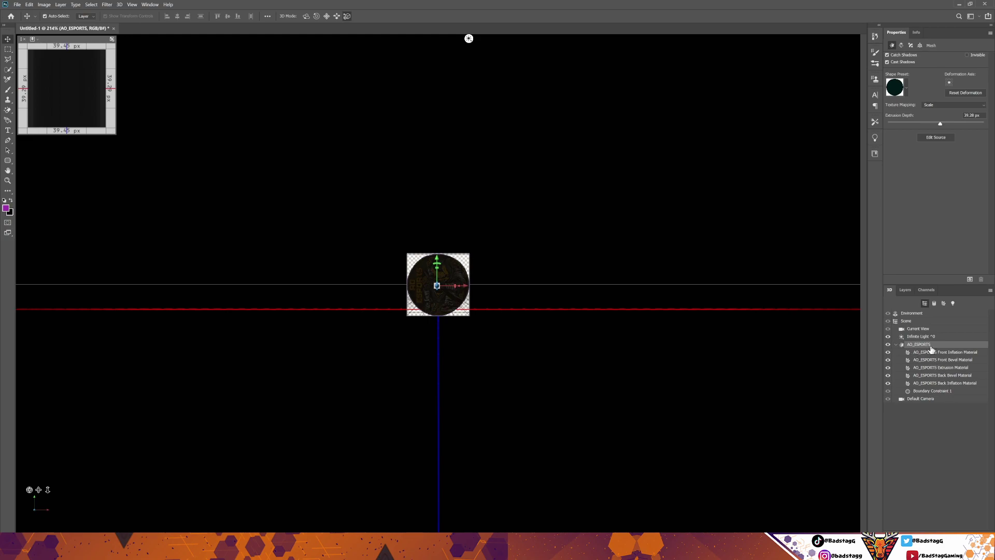
Turn off Shadow on the scene's infinite light
click(926, 337)
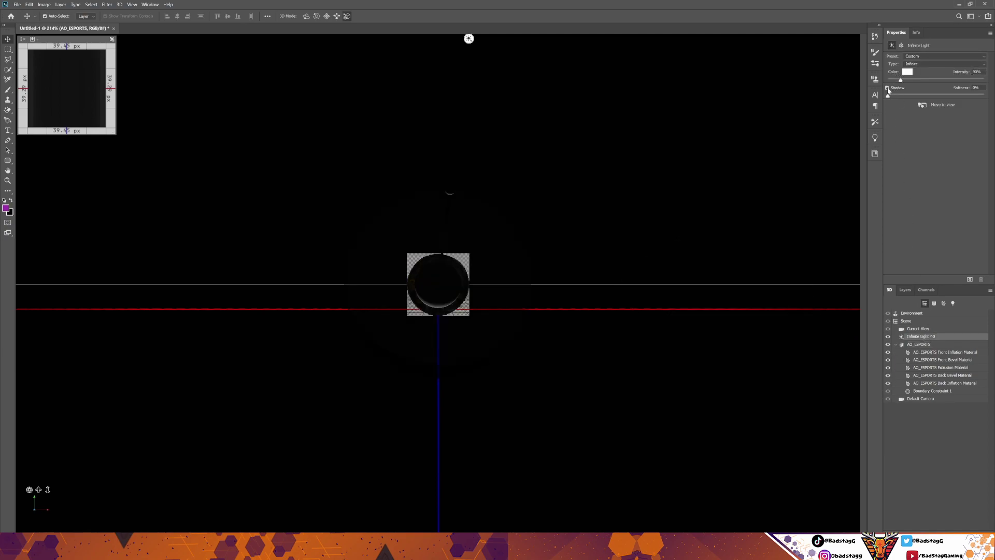
click(887, 88)
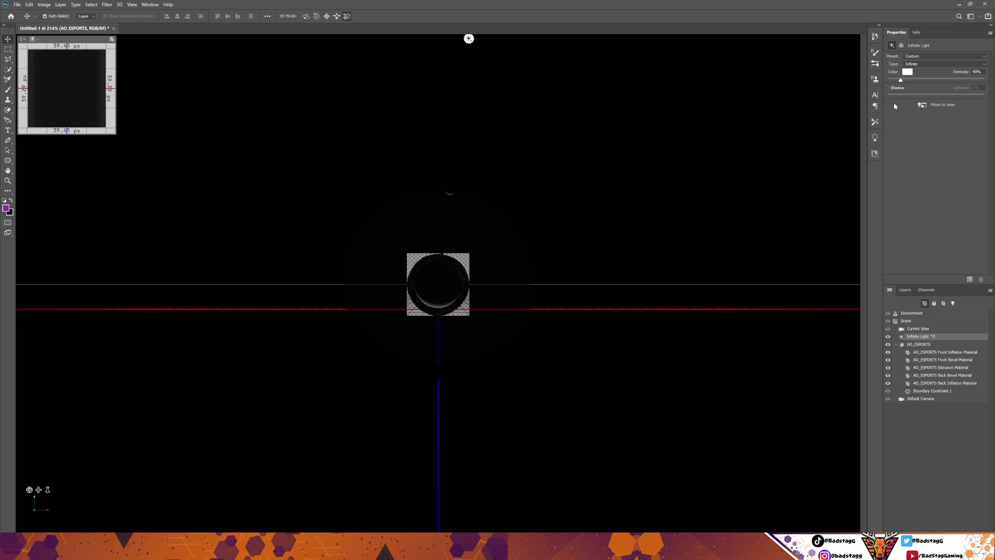
click(952, 345)
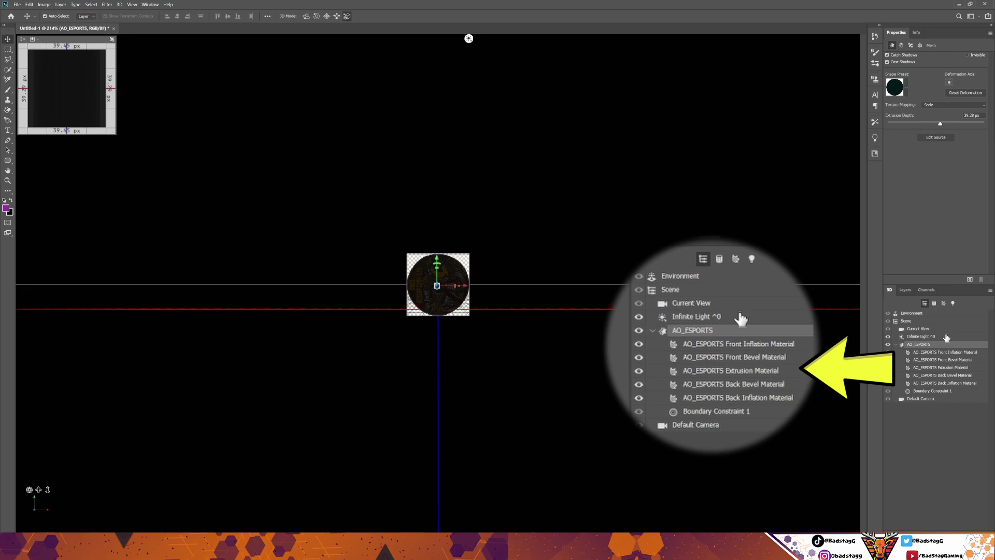
Swing the infinite light so it lights the logo's front face
click(946, 336)
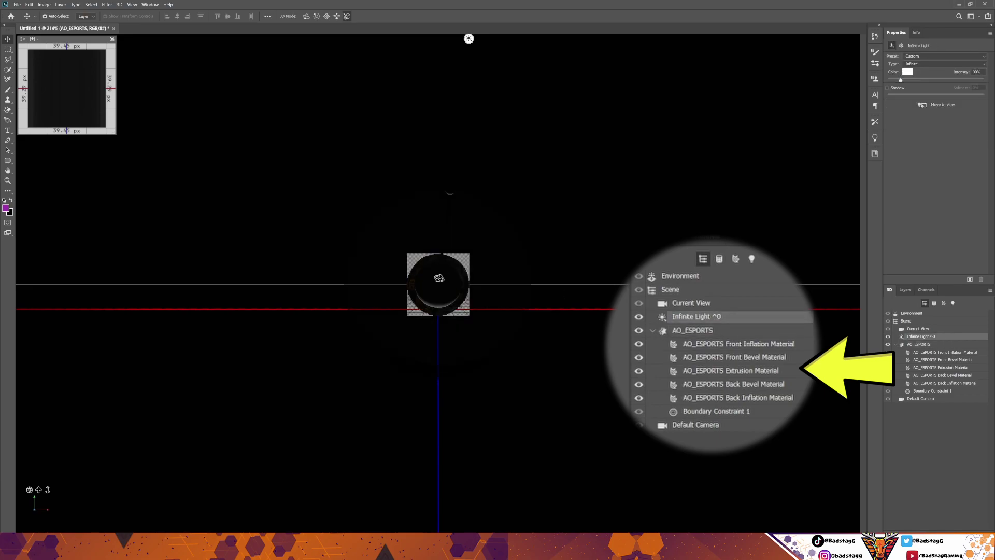
drag(440, 277, 451, 158)
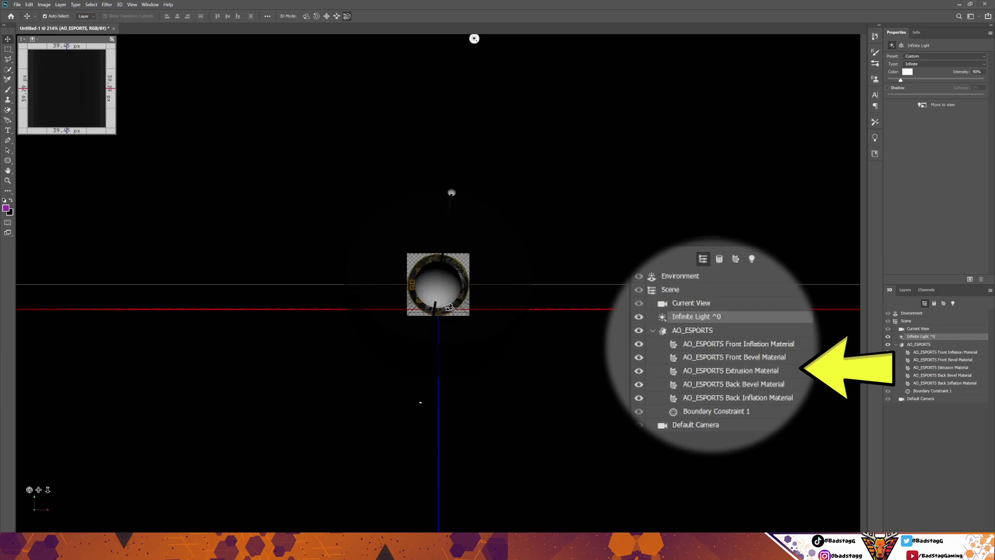
drag(448, 293, 455, 197)
drag(490, 288, 492, 288)
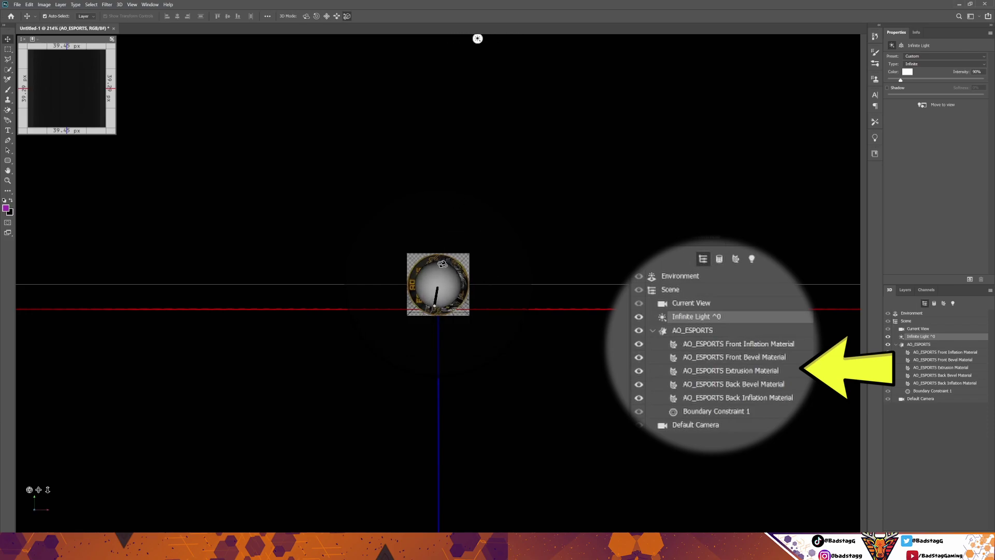
click(941, 345)
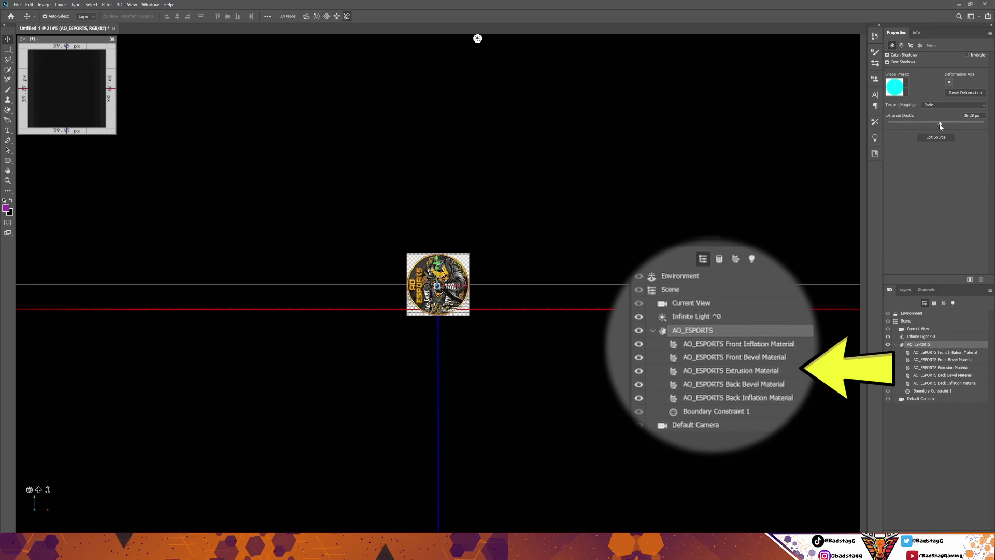
Drag the mesh's Extrusion Depth down to 3.55 px
drag(940, 125, 937, 125)
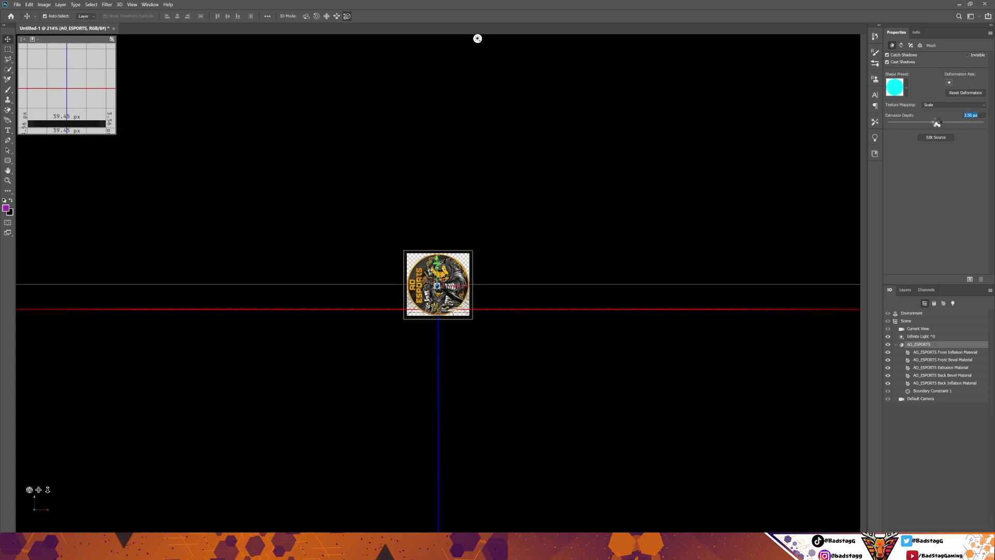
drag(937, 123, 937, 125)
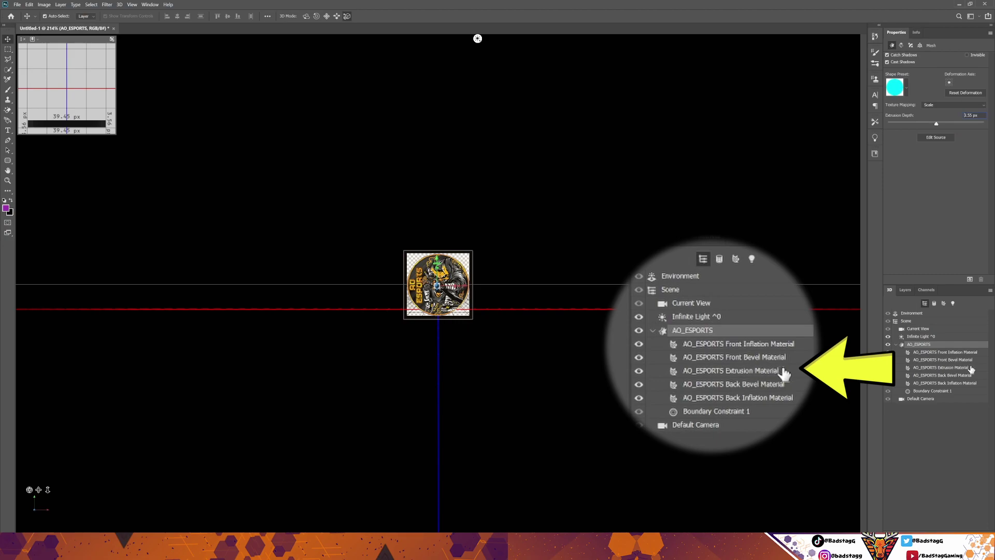
Set the Extrusion Material's base colour to the logo's orange (R 241, G 154, B 15)
click(958, 369)
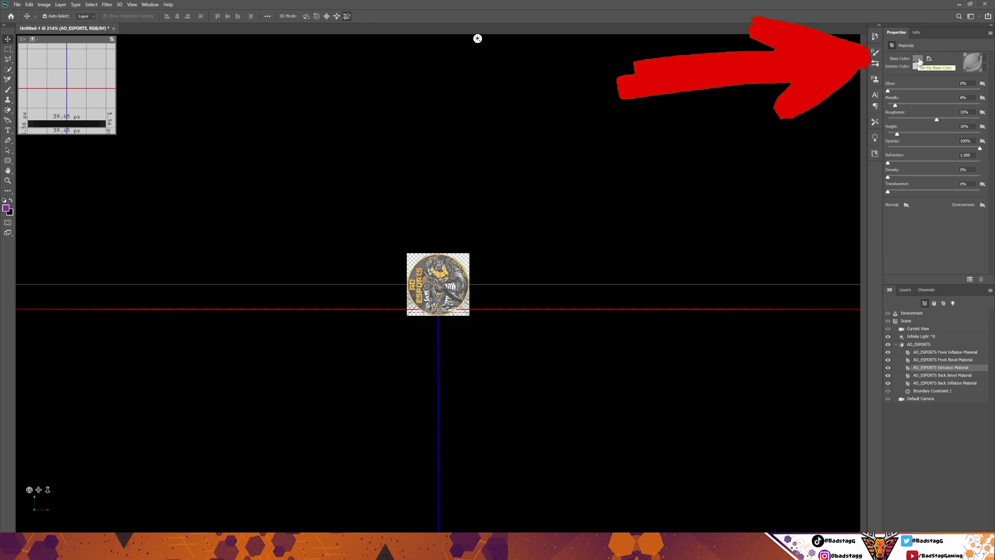
click(918, 59)
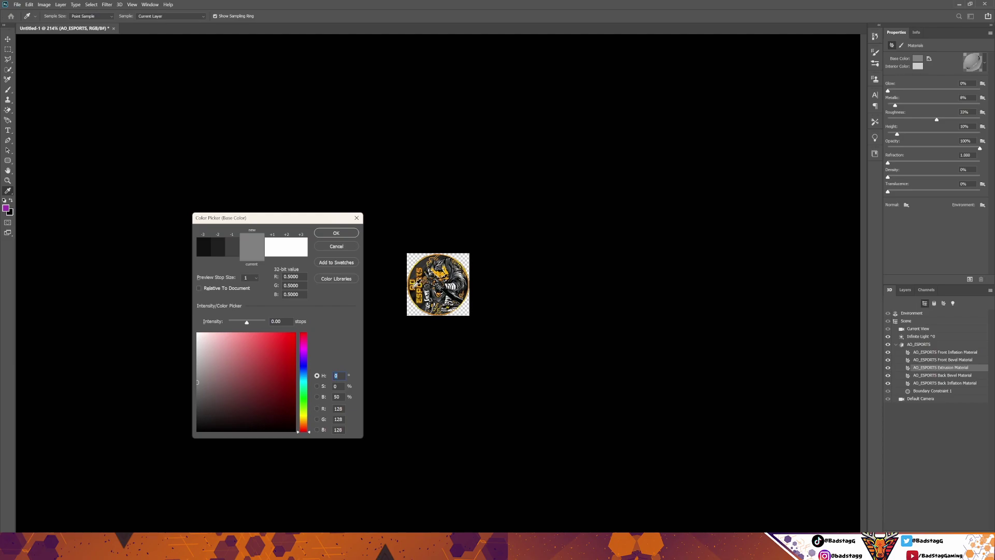
click(418, 283)
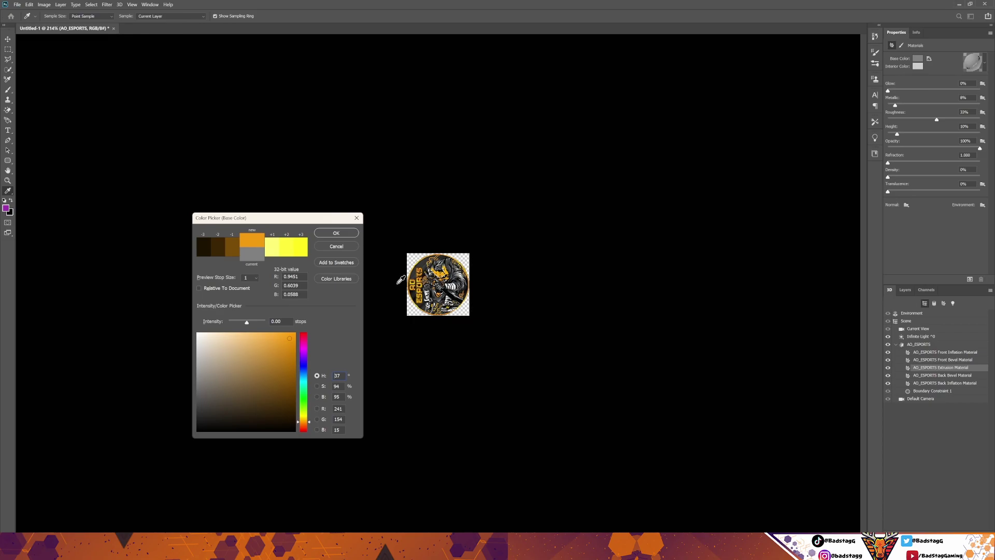
click(336, 234)
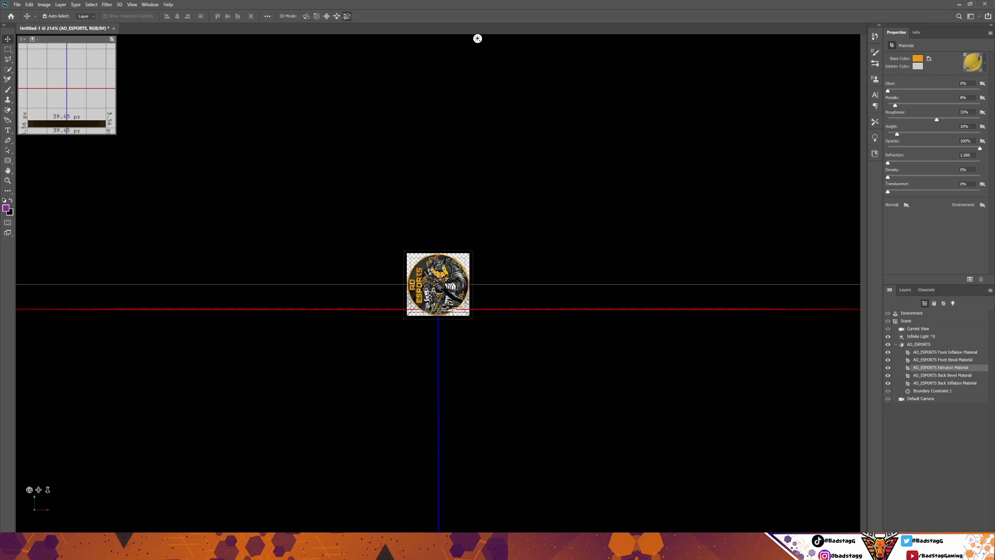
Show the Timeline panel via Window > Timeline and create a video timeline
click(151, 4)
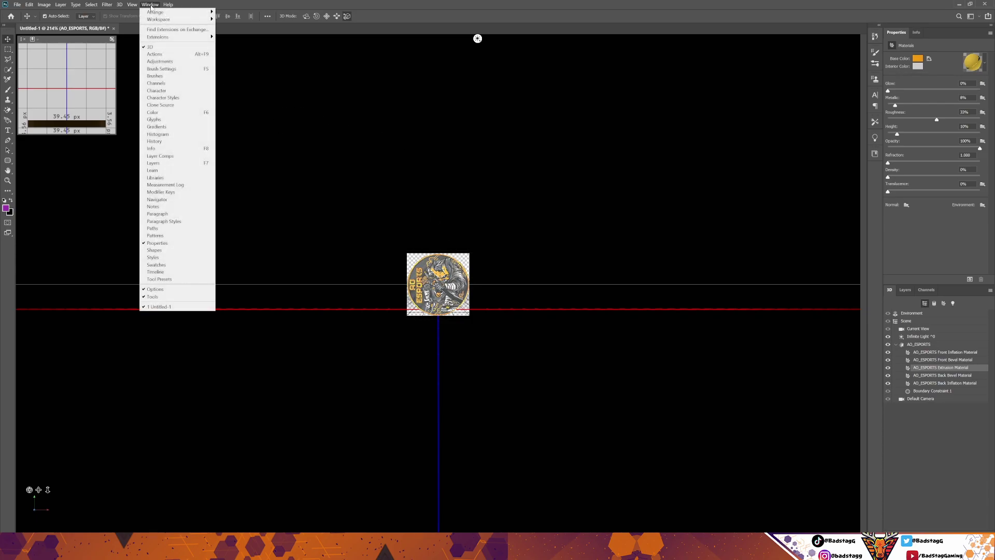
click(161, 273)
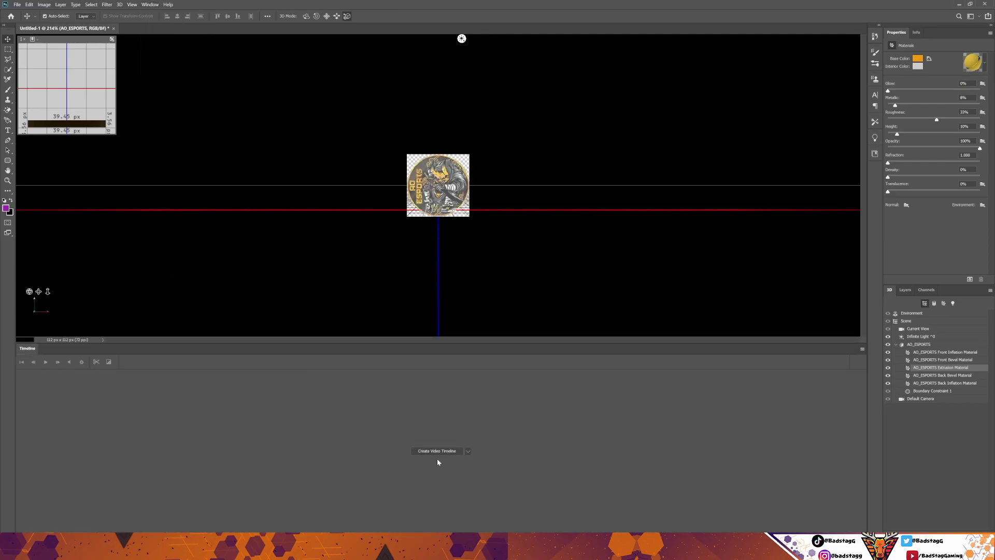
click(468, 451)
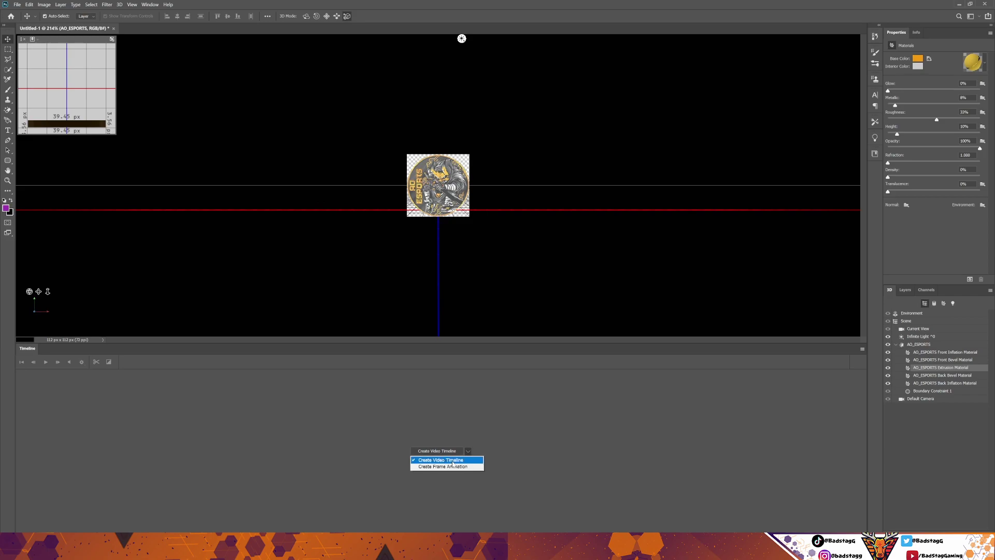
click(452, 461)
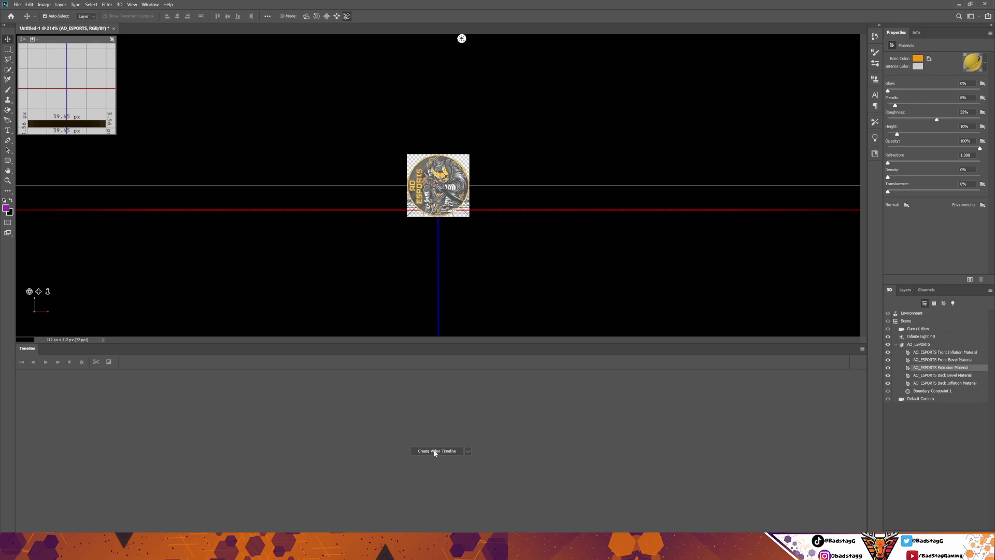
click(435, 451)
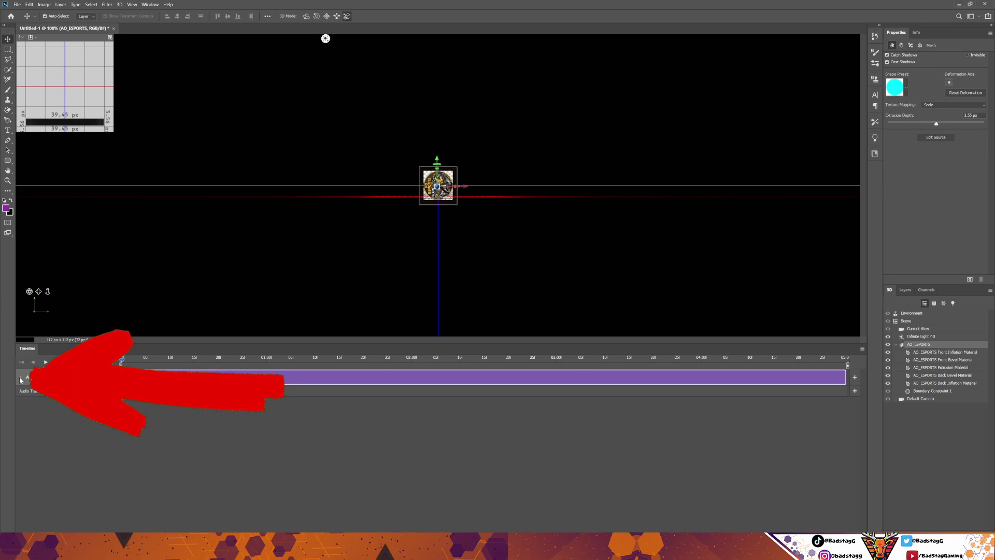
Expand AO_ESPORTS > 3D Meshes in the timeline and enable the mesh's keyframe stopwatch
click(20, 378)
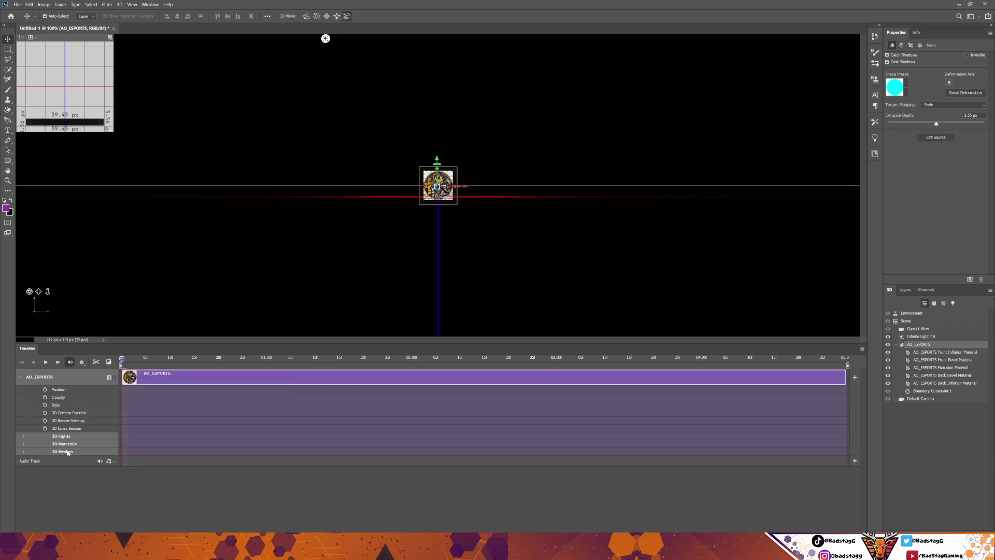
click(24, 452)
click(48, 459)
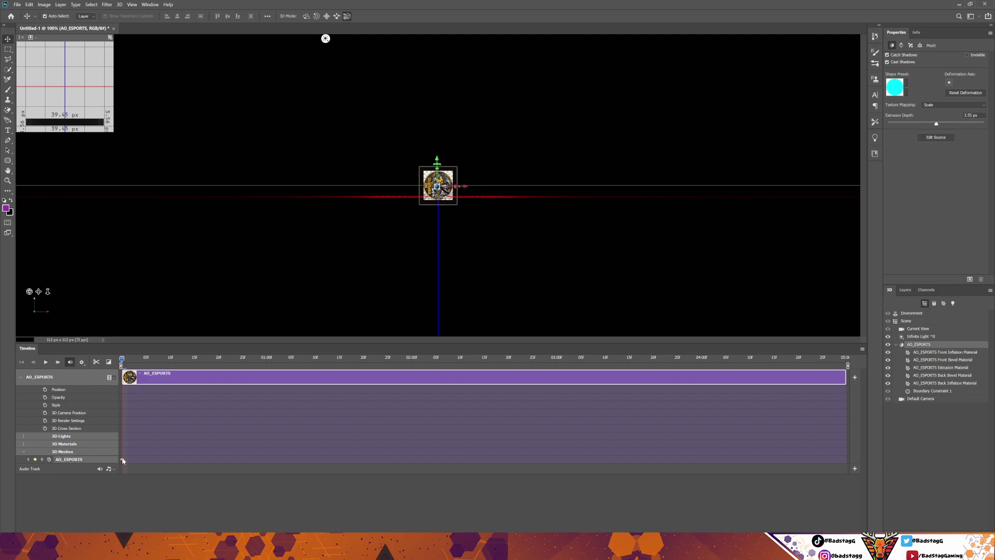
Add AO_ESPORTS mesh keyframes at 15f, 01:00, 01:15 and 02:00
drag(123, 361, 194, 361)
drag(196, 357, 268, 361)
drag(268, 362, 341, 361)
drag(340, 361, 414, 364)
click(920, 46)
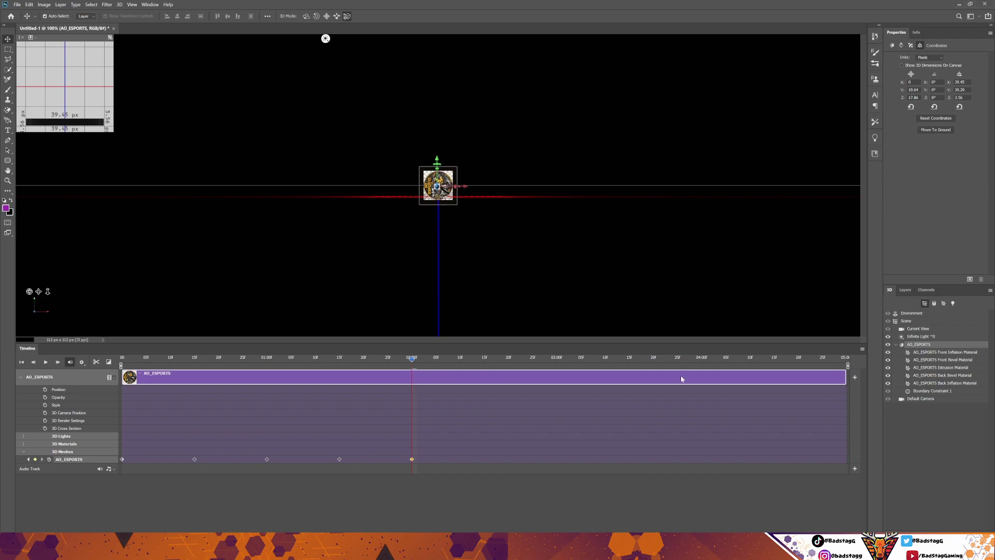
Trim the work area and AO_ESPORTS clip to end at 02:00, playhead back at start
drag(847, 365, 423, 366)
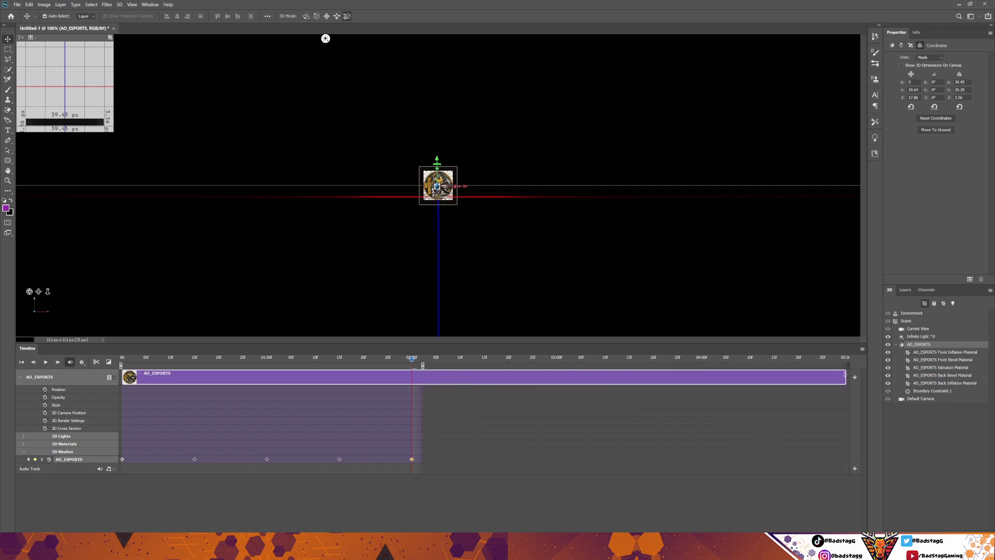
drag(846, 374, 420, 375)
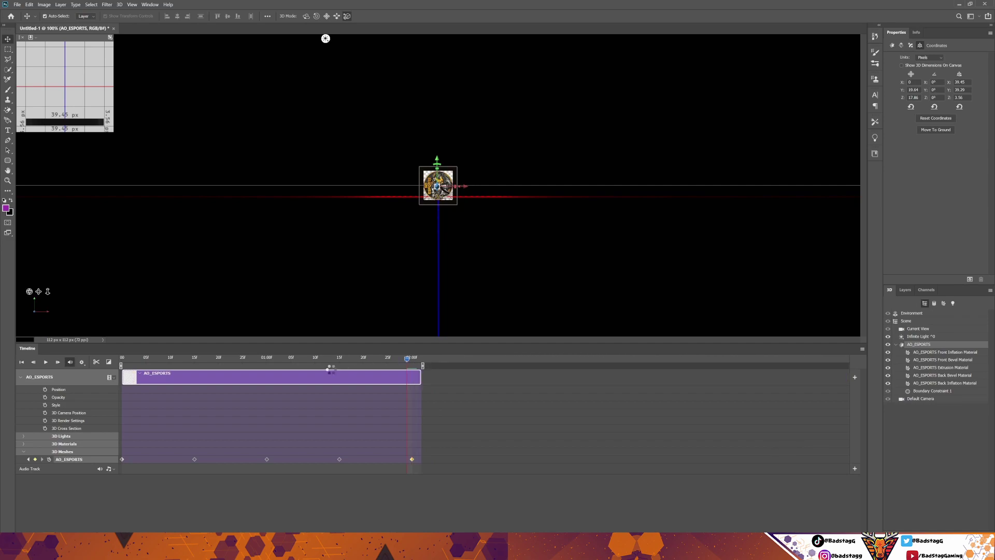
click(156, 358)
click(124, 358)
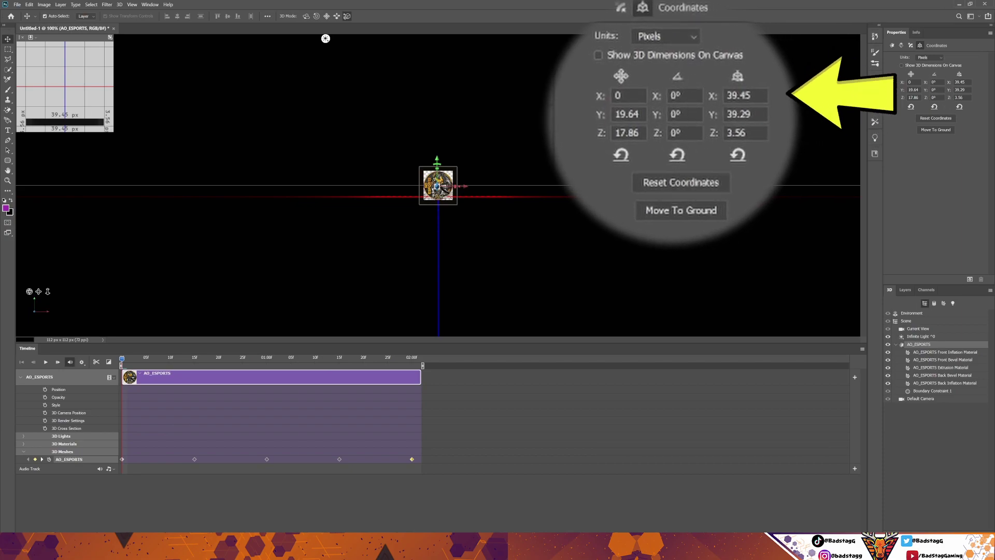
At the 15-frame keyframe, set the AO_ESPORTS mesh's Y rotation to 90° so it turns edge-on
click(42, 459)
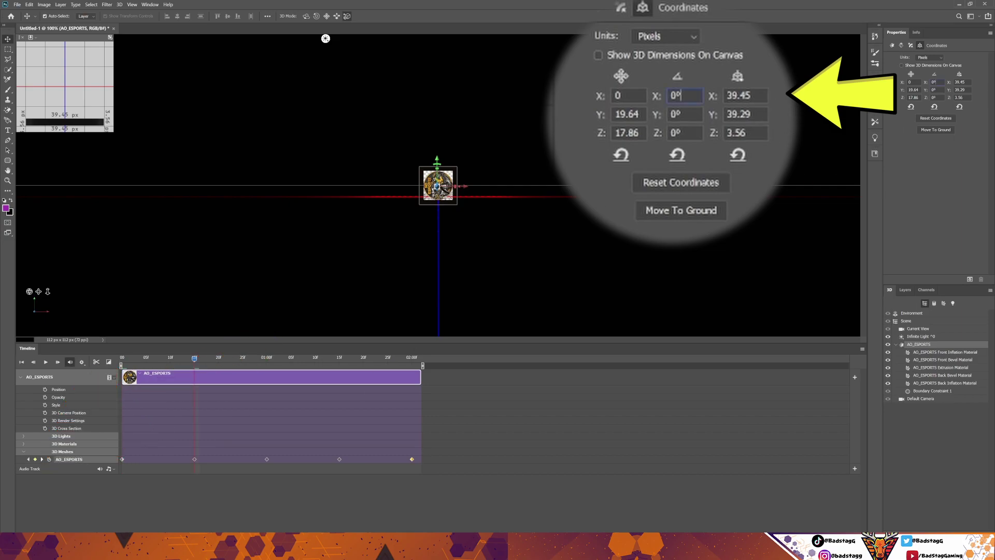
key(Tab)
text(90)
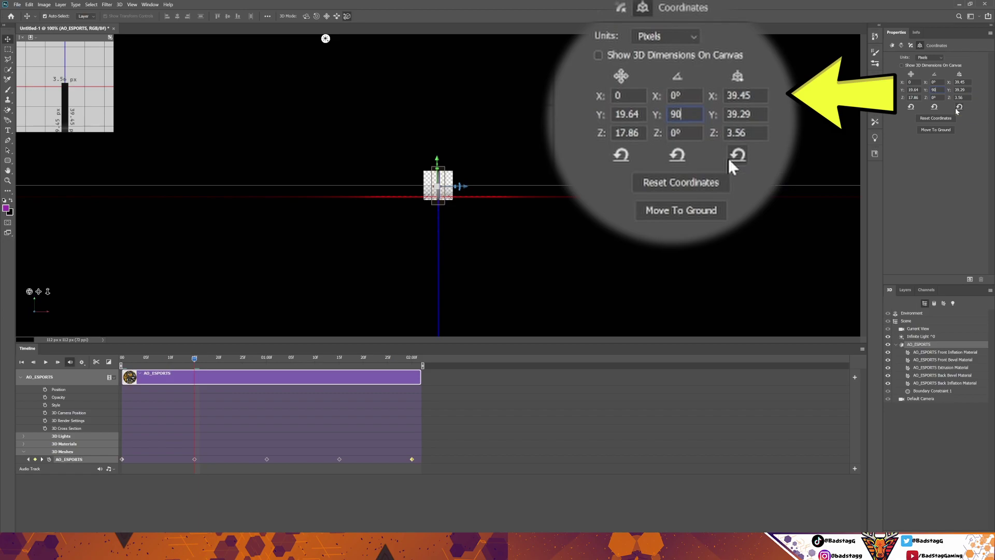
key(Return)
click(929, 97)
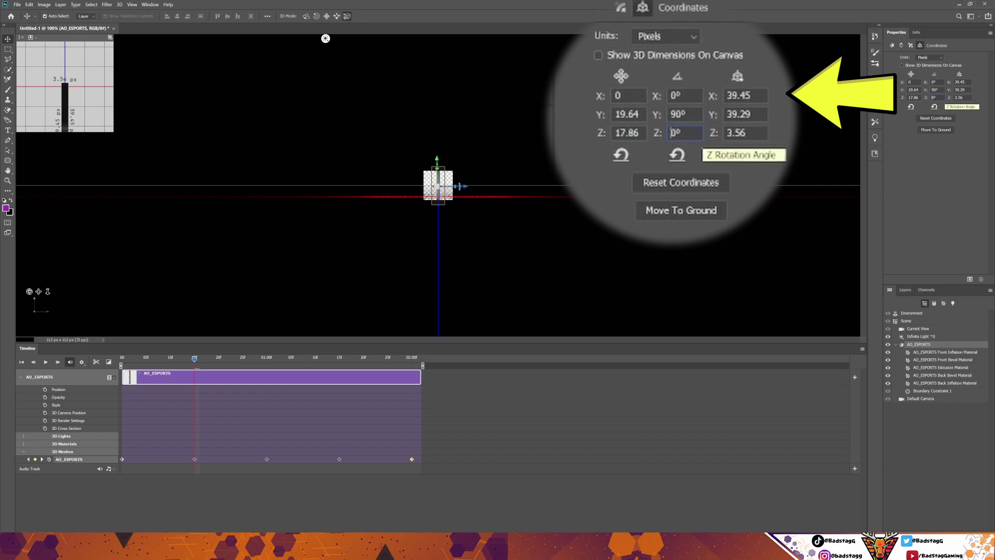
At the 01:00 keyframe, set rotation to Y 0°, X 180° and Z -180°
click(42, 459)
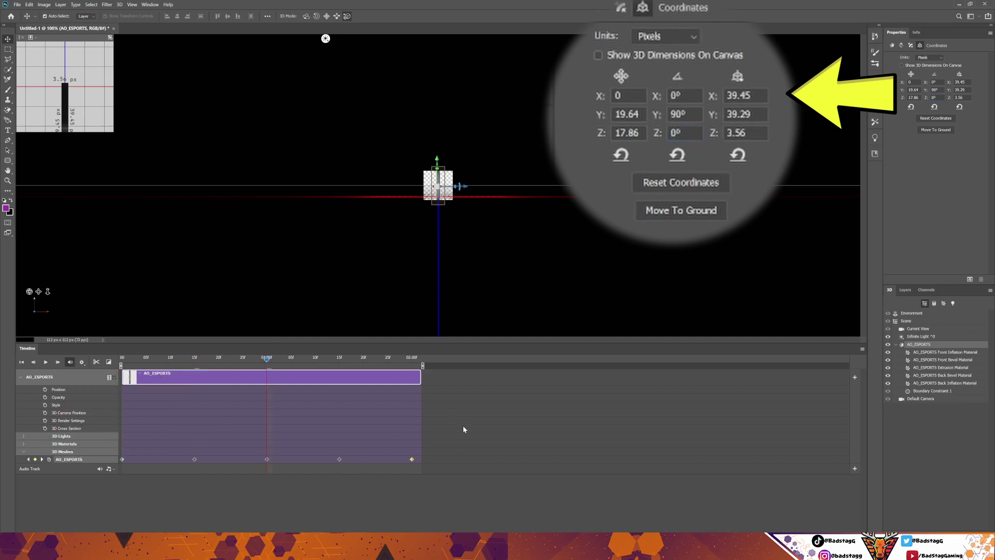
click(933, 89)
text(0)
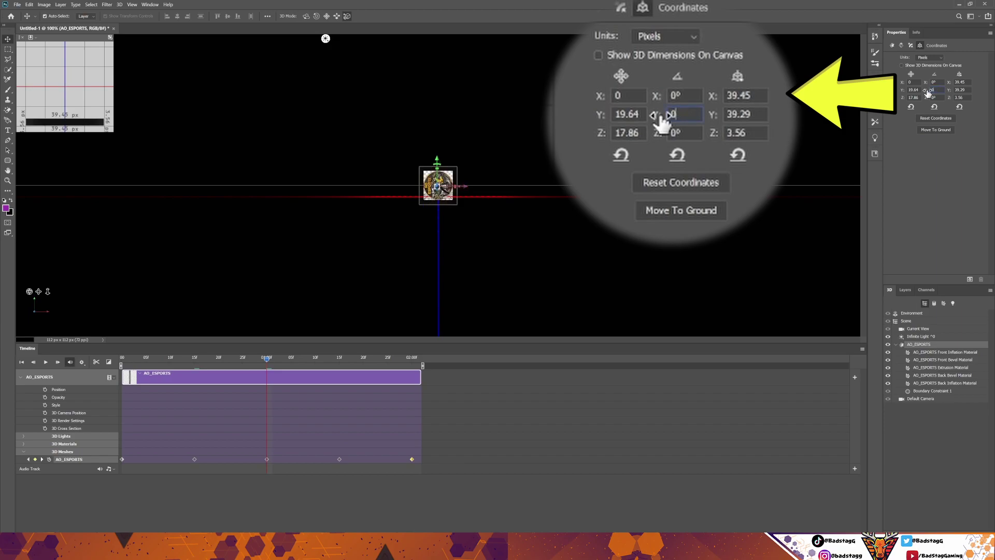
key(Return)
key(shift+Tab)
text(180)
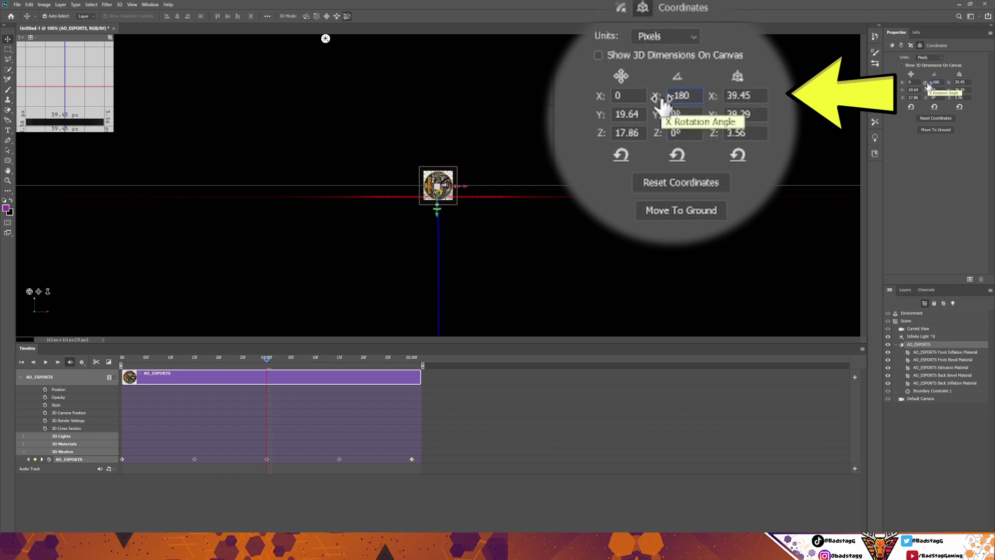
key(Return)
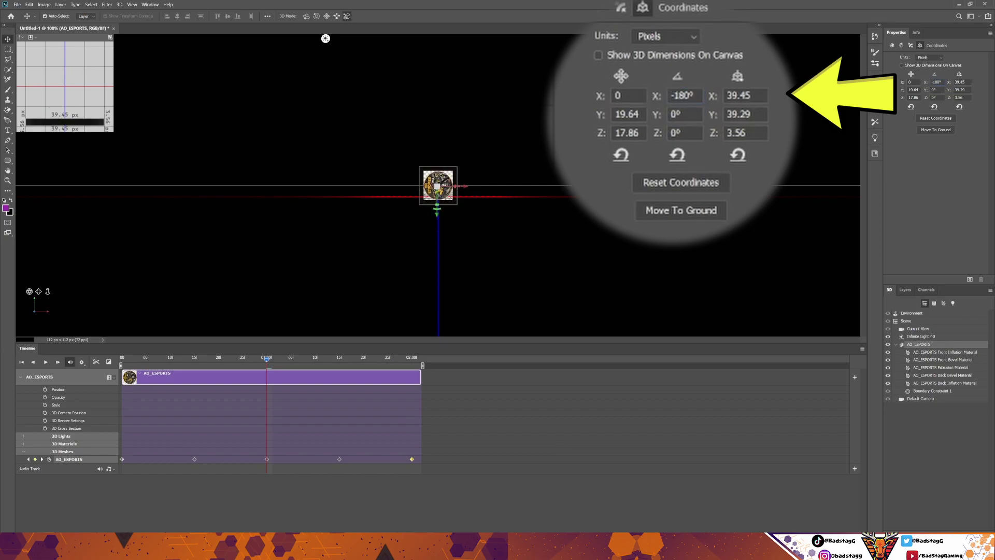
key(Tab)
key(Tab)
text(-180)
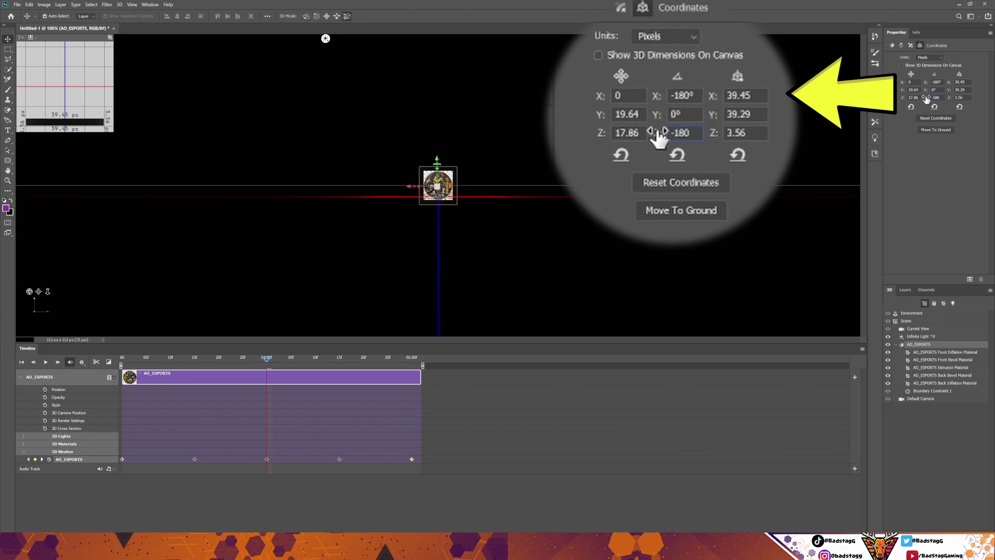
key(Return)
For the 01:15 keyframe, reset X and Z rotation to 0° and set Y to -90°
click(934, 82)
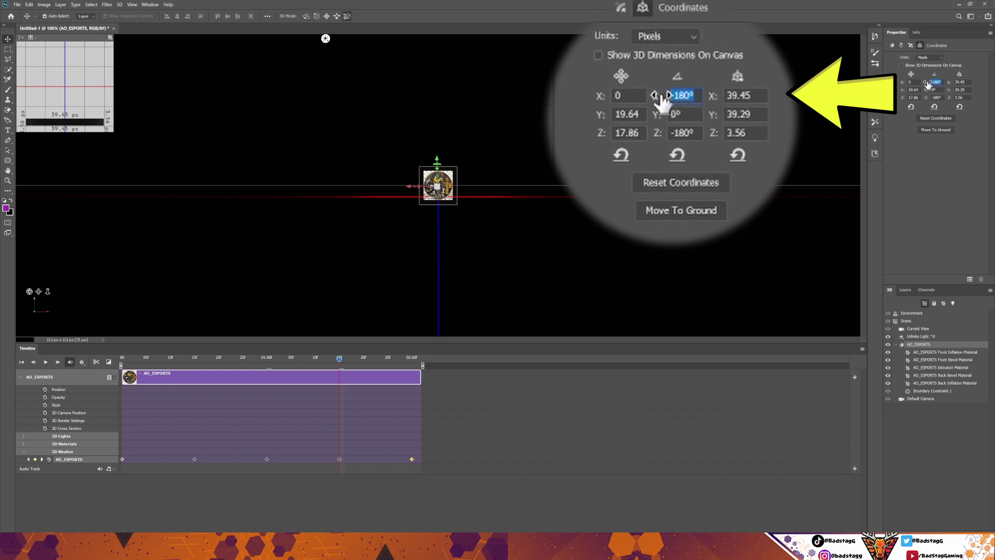
text(0)
key(Return)
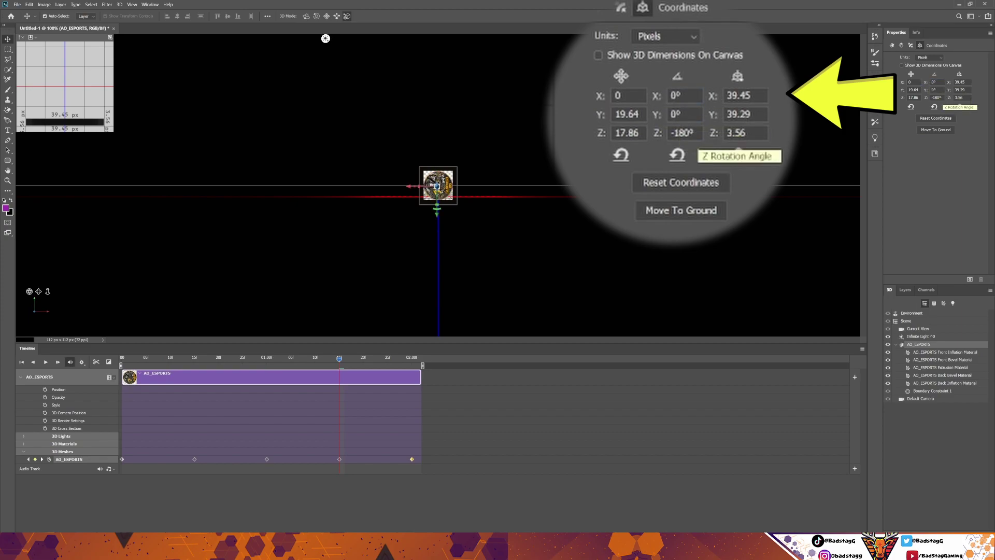
click(936, 98)
text(0)
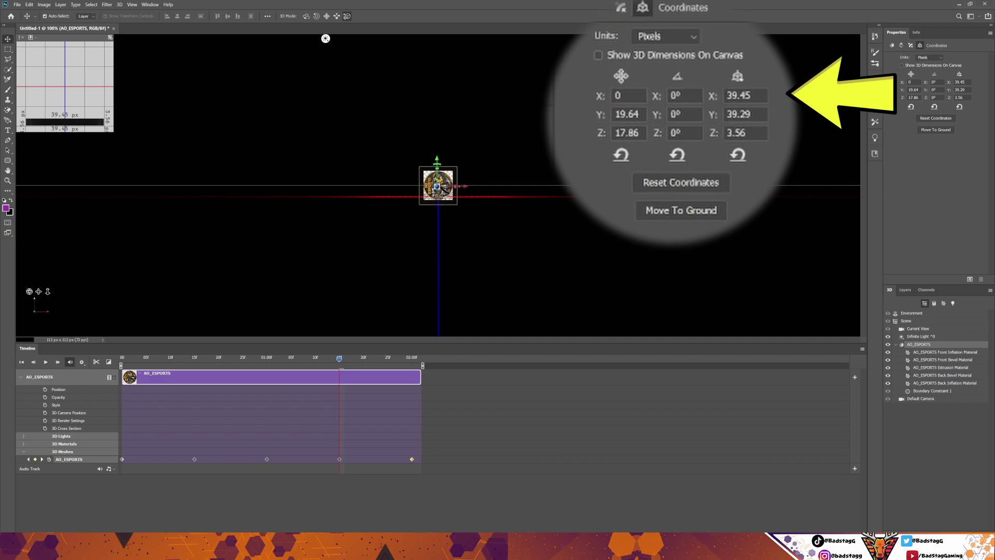
click(930, 90)
text(-90)
key(Return)
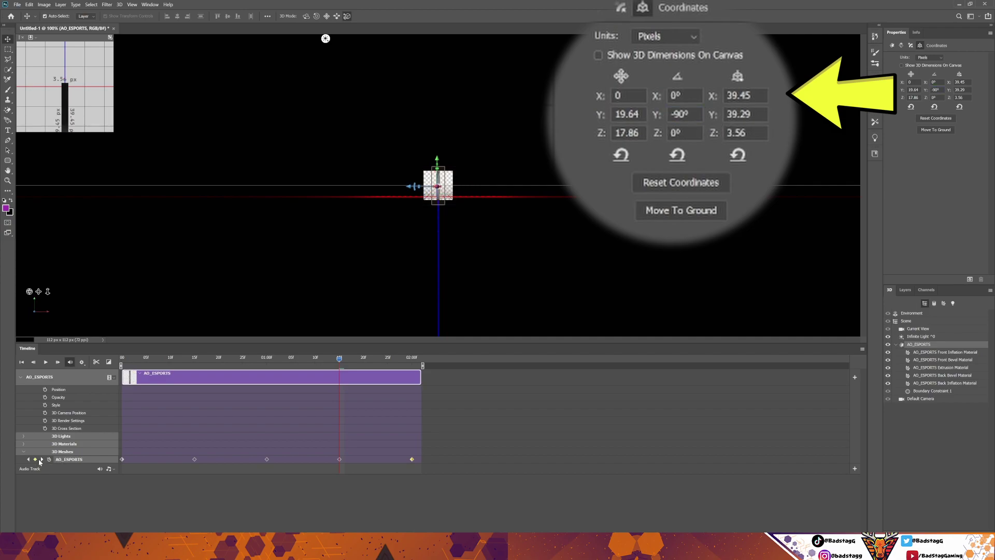
At the final 02:00 keyframe, set the Y rotation back to 0°
click(41, 459)
click(935, 89)
text(0)
key(Return)
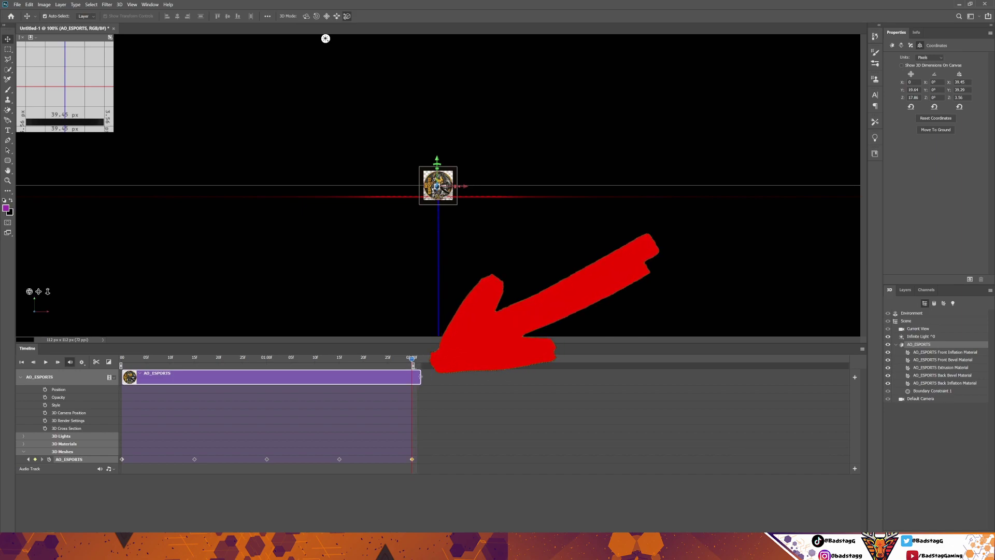
drag(420, 376, 417, 367)
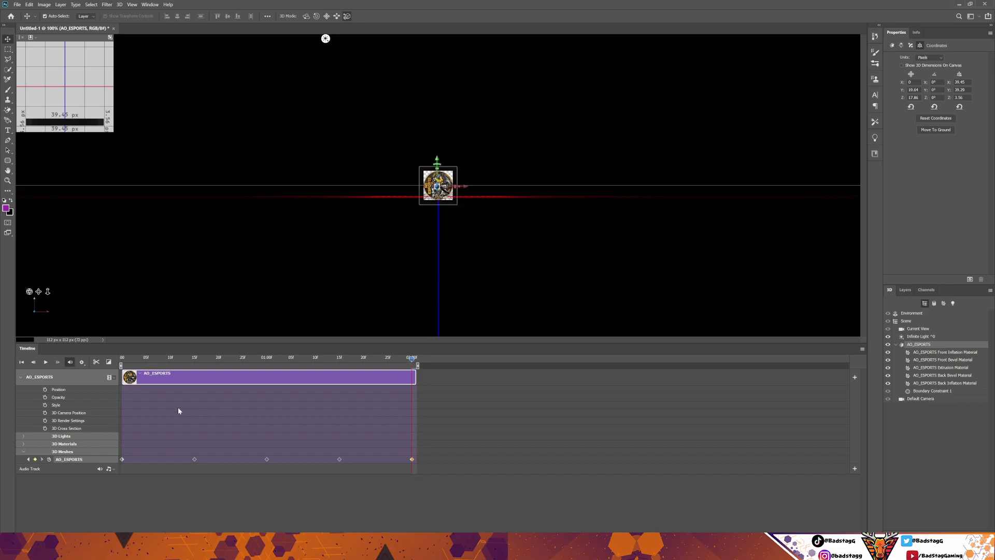
click(46, 362)
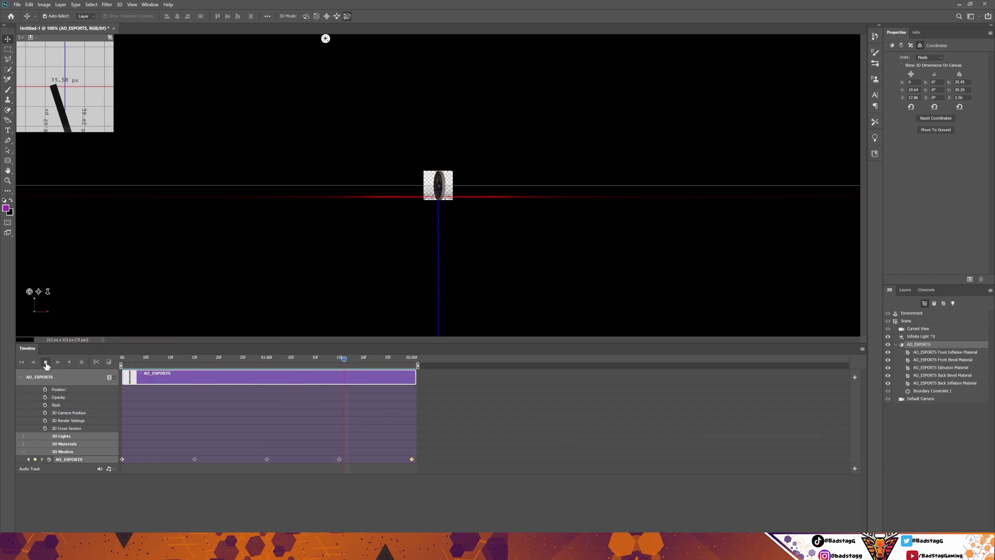
click(45, 362)
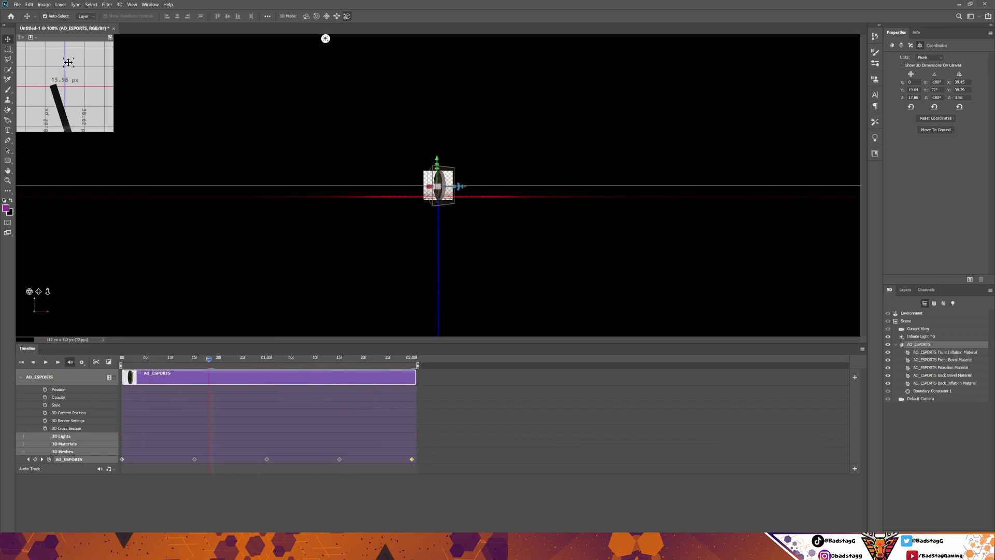
Open Save for Web (Legacy) and check the 112×112 transparent looping GIF settings
click(17, 5)
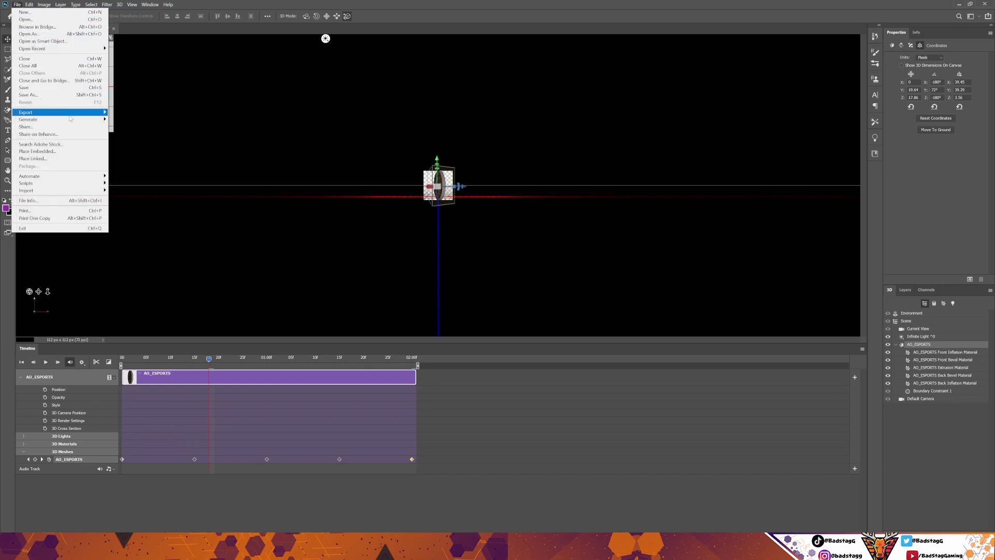
mouse_move(102, 114)
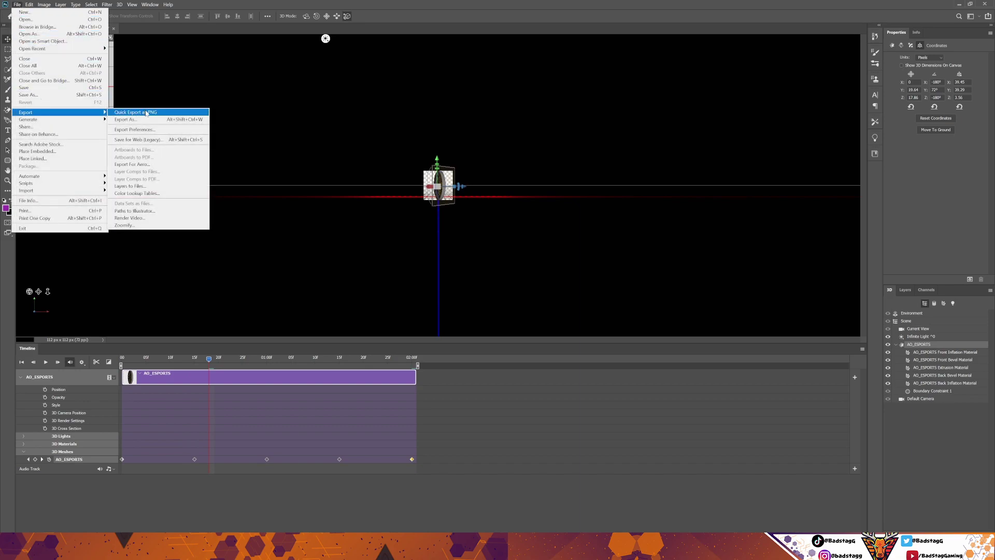
click(157, 140)
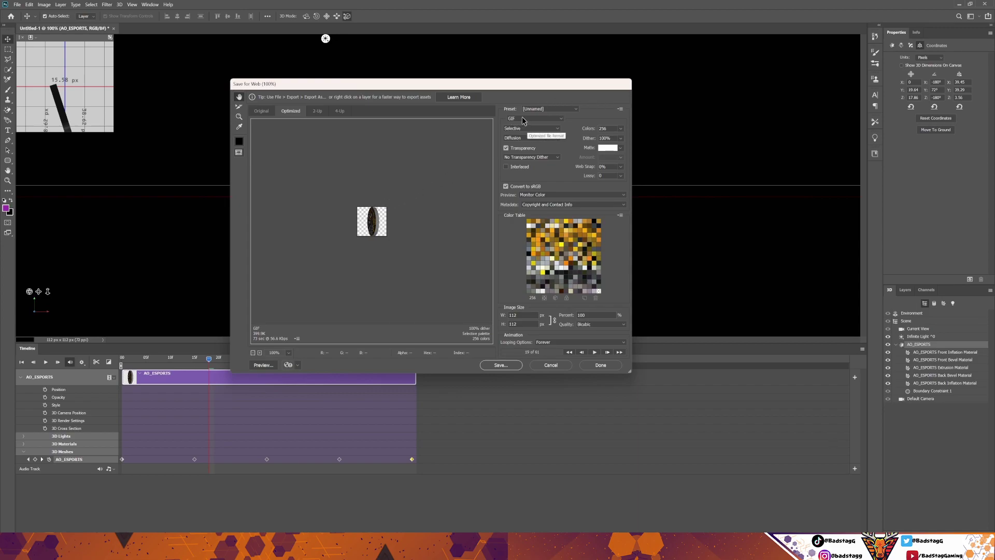
click(522, 315)
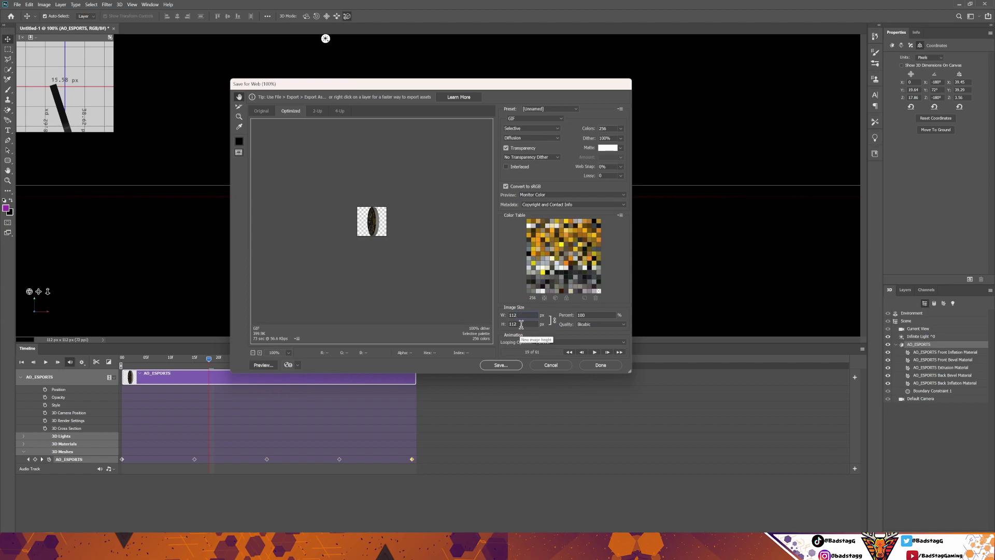
Save the optimized GIF as AO_ESPORTS_1.gif in the 112x112 folder
click(502, 370)
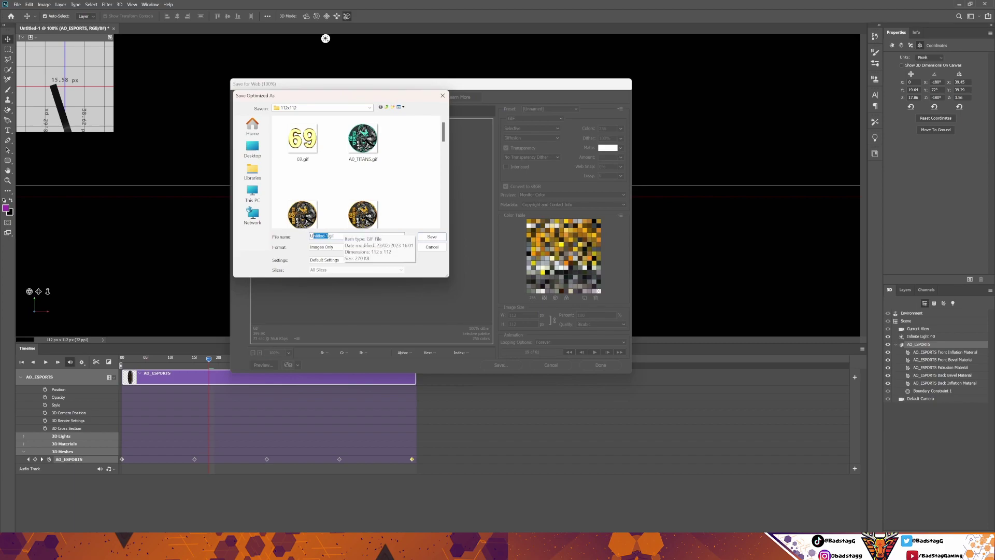
text(A)
text(O_ESP)
text(ORTS)
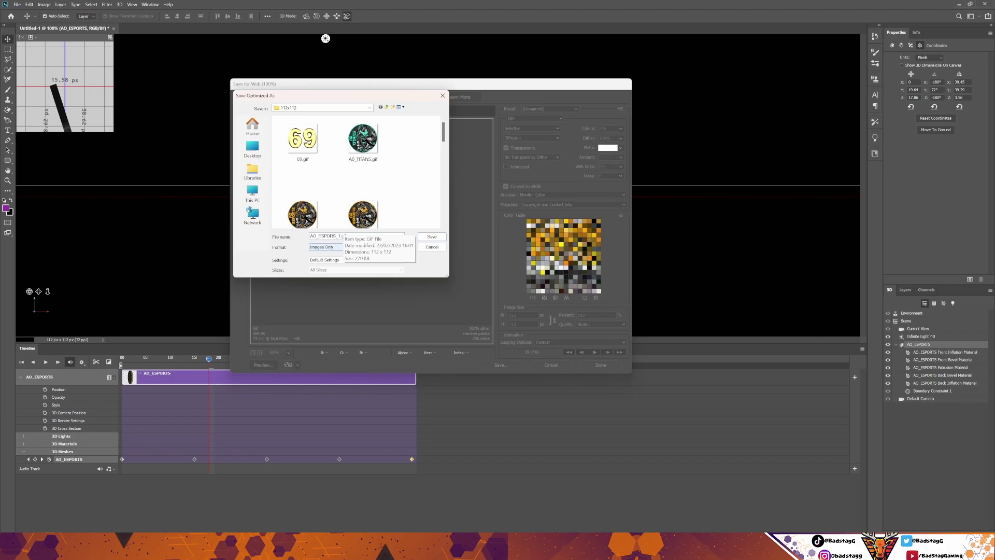
click(432, 236)
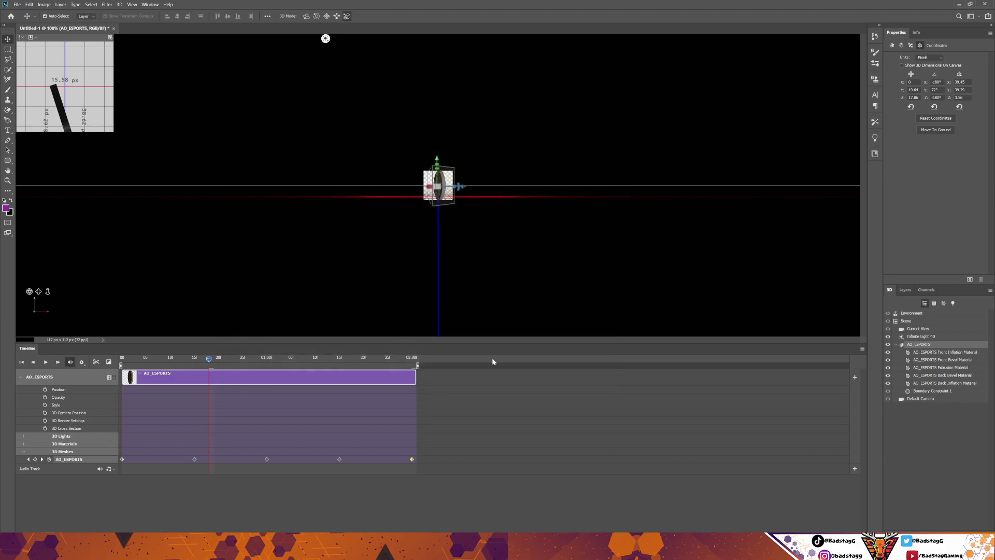